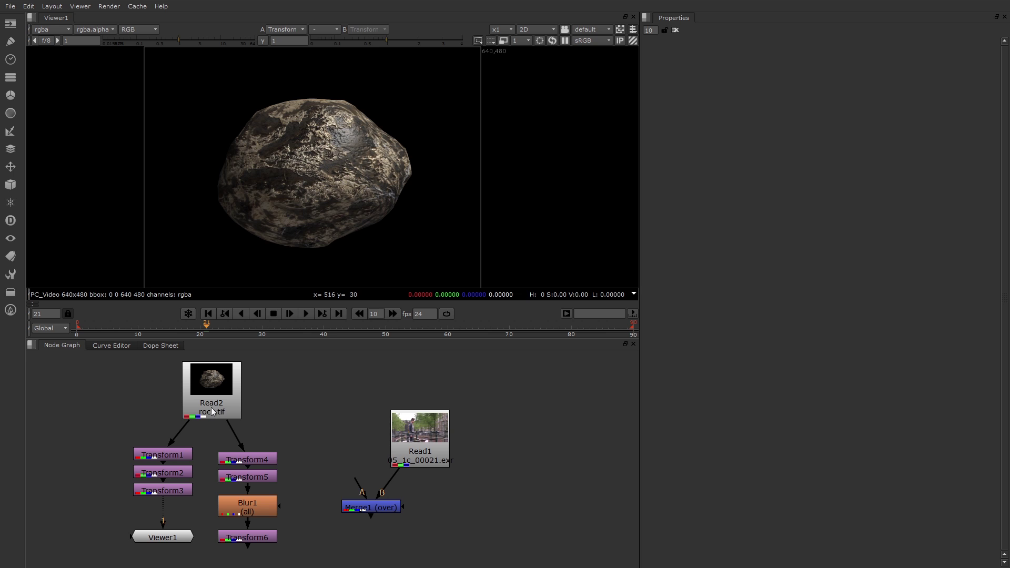
Inspect the settings of Transform1, Transform2 and Transform3, then close the panels.
double_click(181, 460)
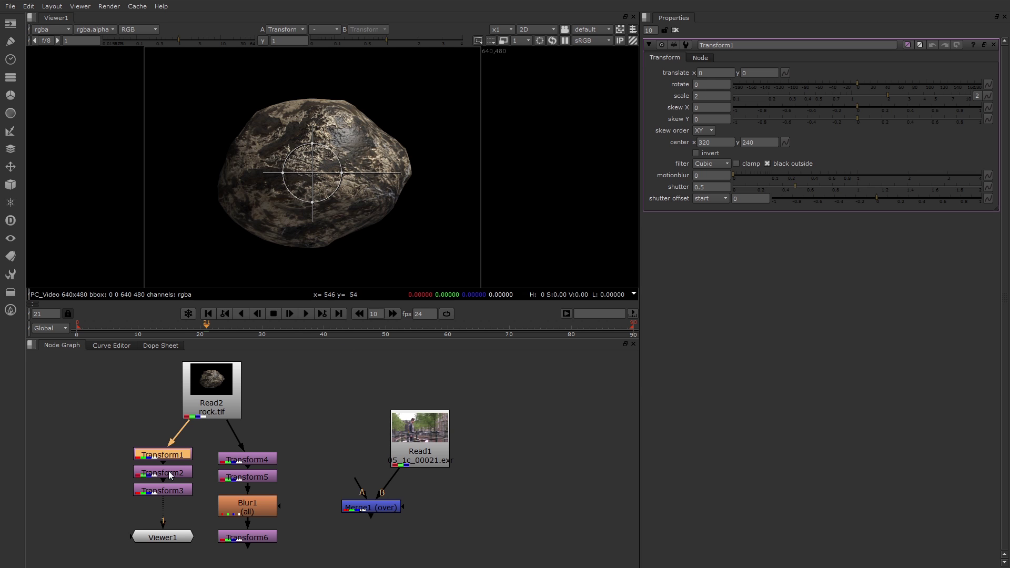
double_click(168, 472)
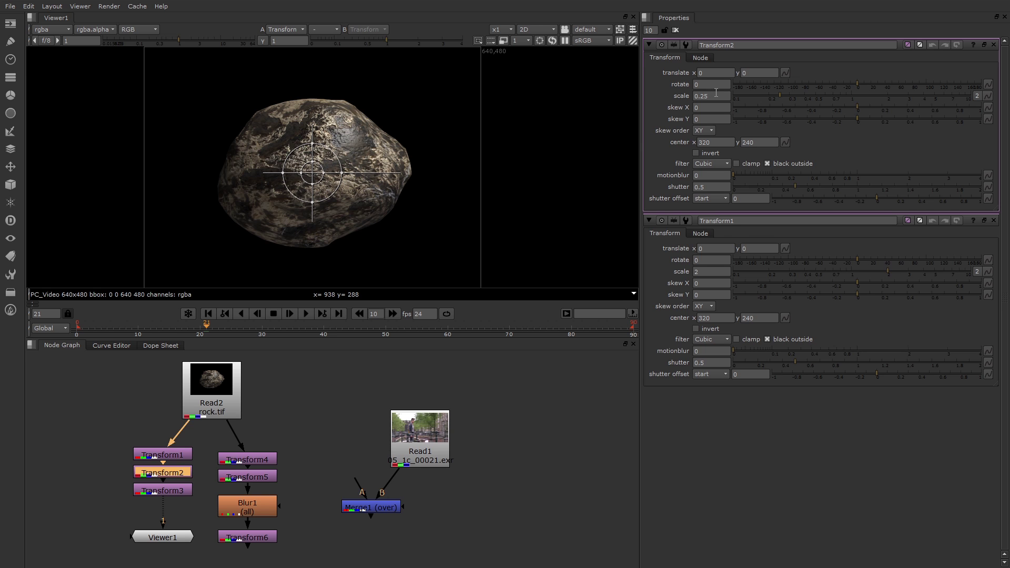
double_click(171, 491)
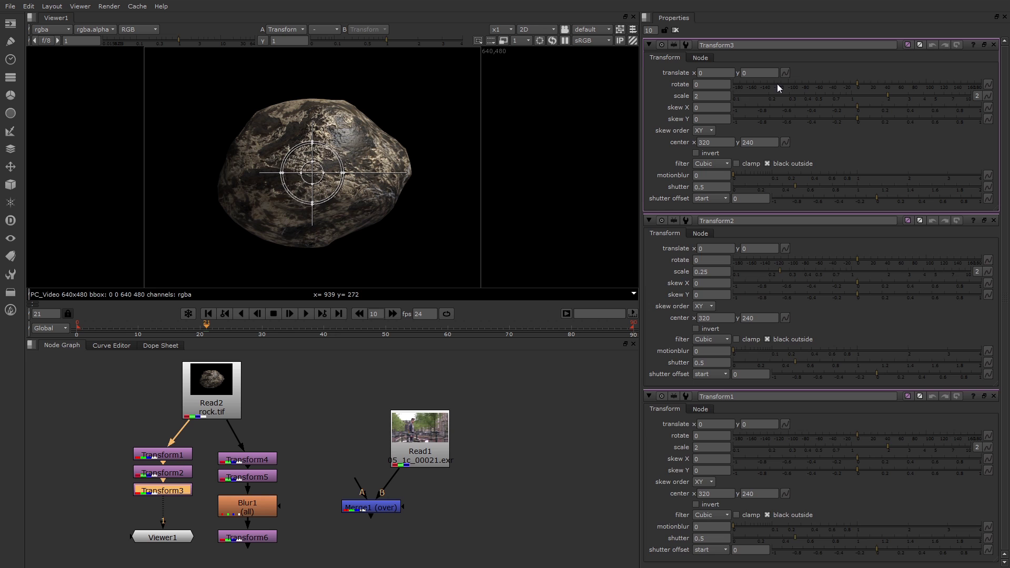
click(993, 44)
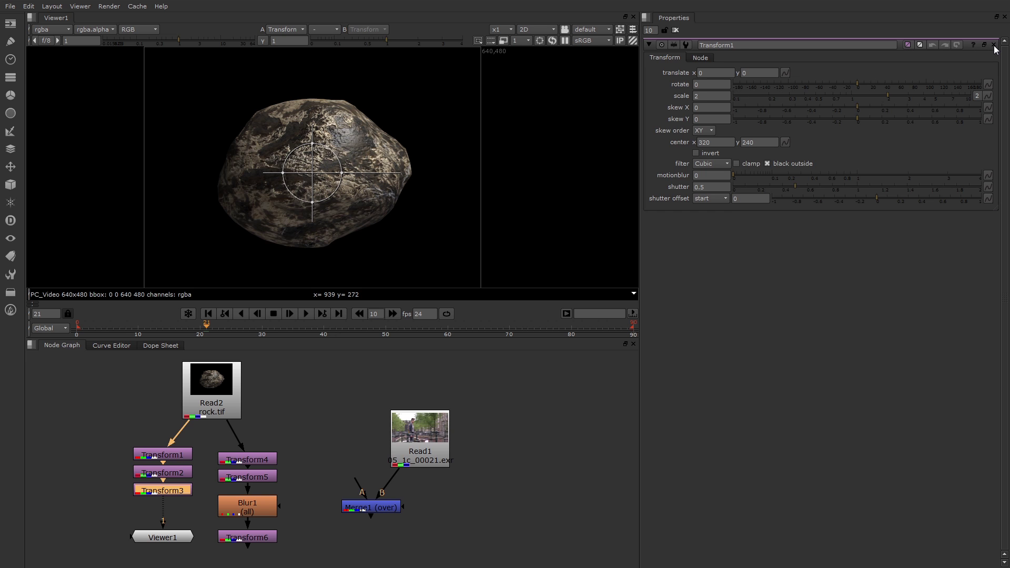
click(994, 45)
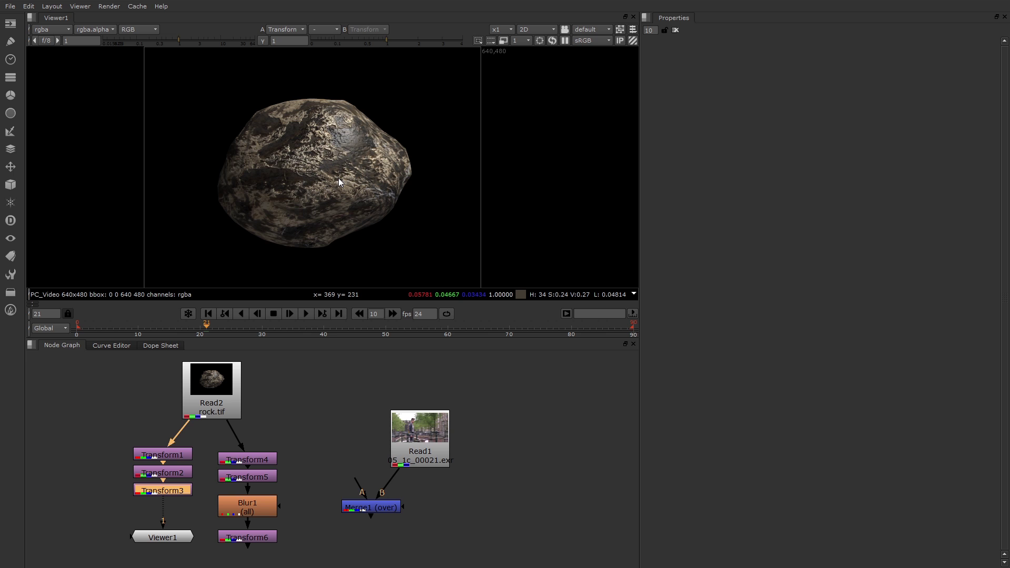
scroll(338, 178, up, 2)
scroll(339, 178, up, 2)
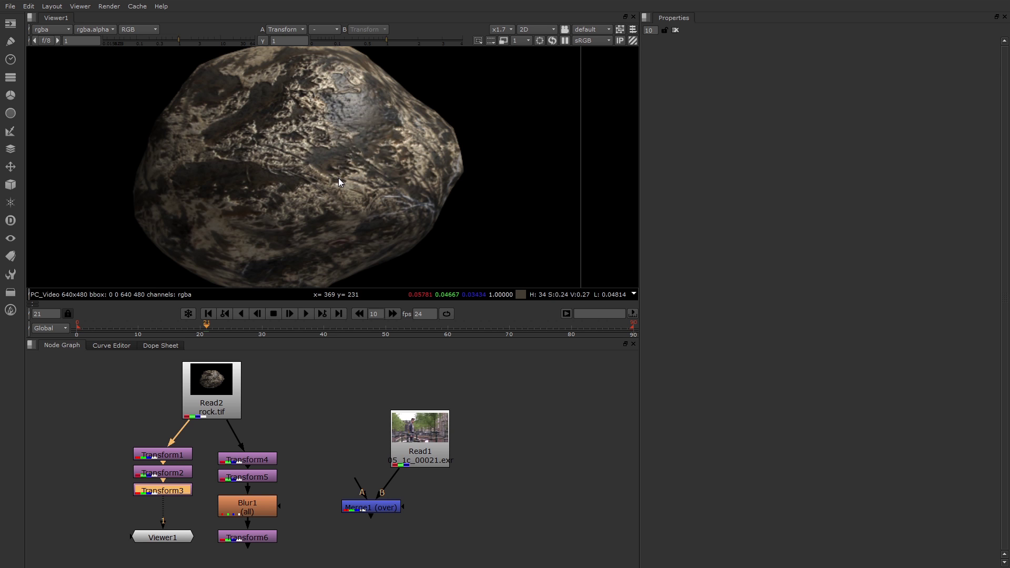
Select Transform1–3 and toggle them disabled and re-enabled to compare their effect.
click(187, 455)
shift+click(182, 489)
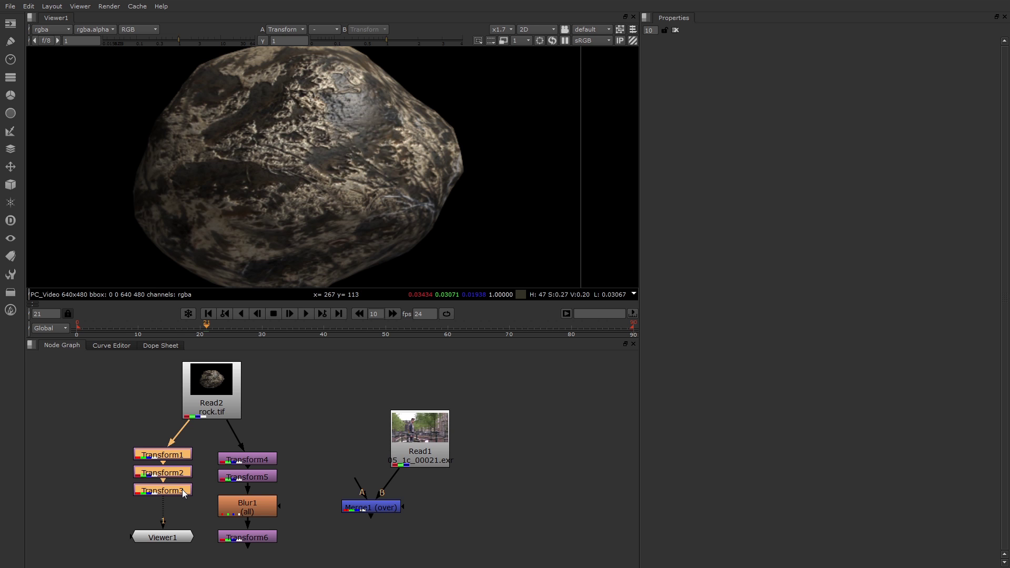
key(d)
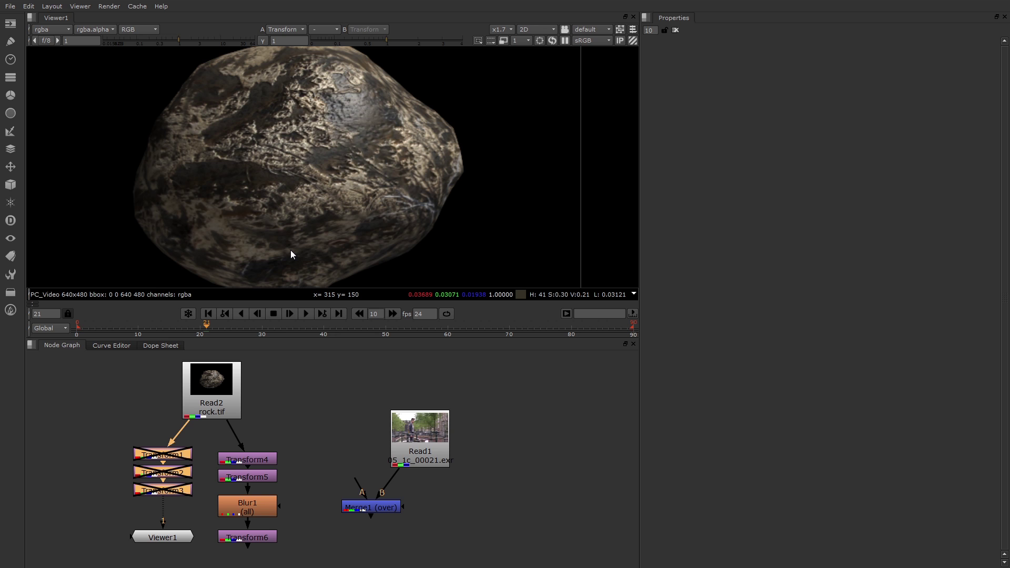
key(d)
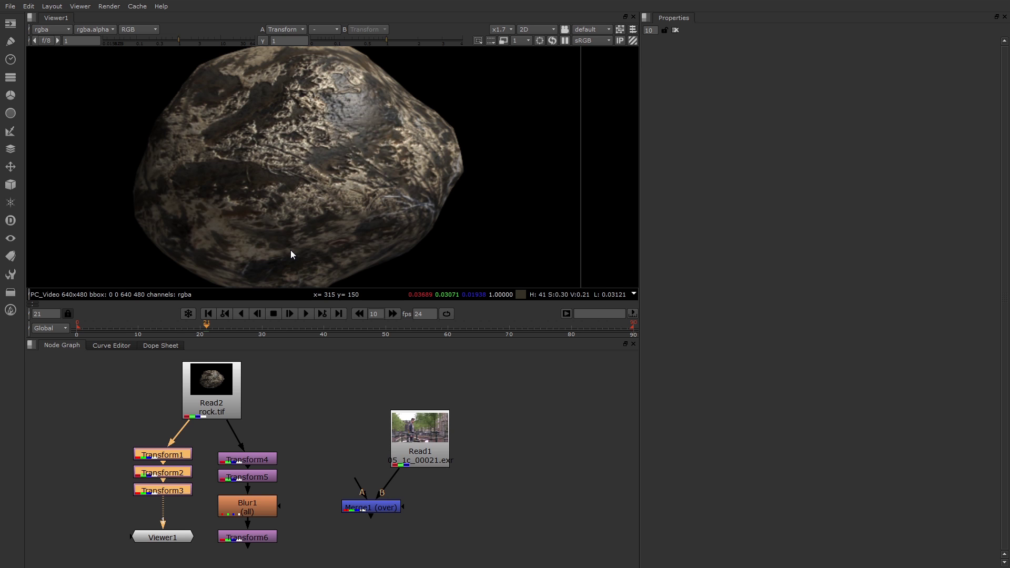
key(d)
key(d)
key(d)
key(d)
Connect Transform6 to Viewer1's input 2 and view the blurred rock.
click(293, 443)
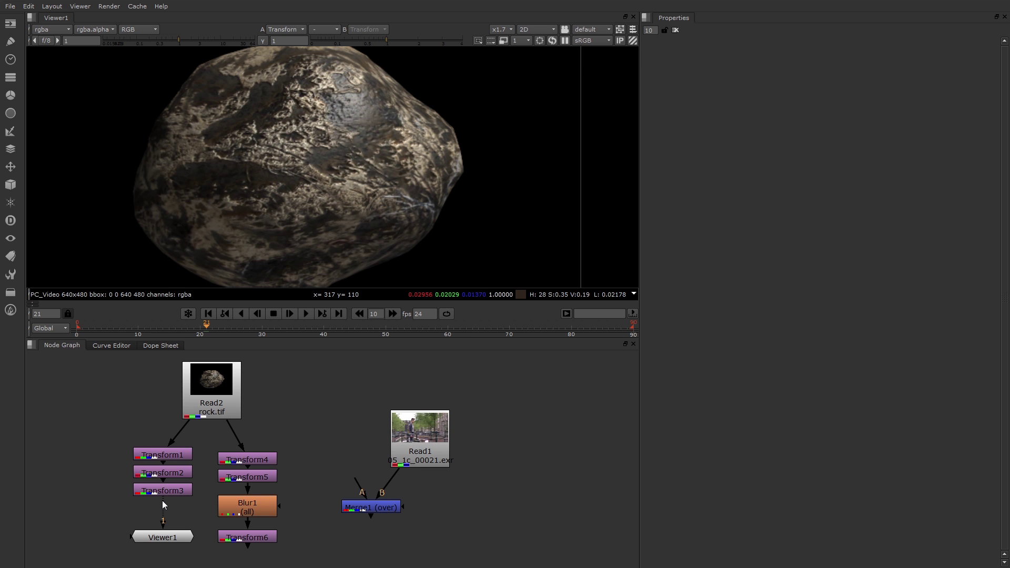
click(247, 539)
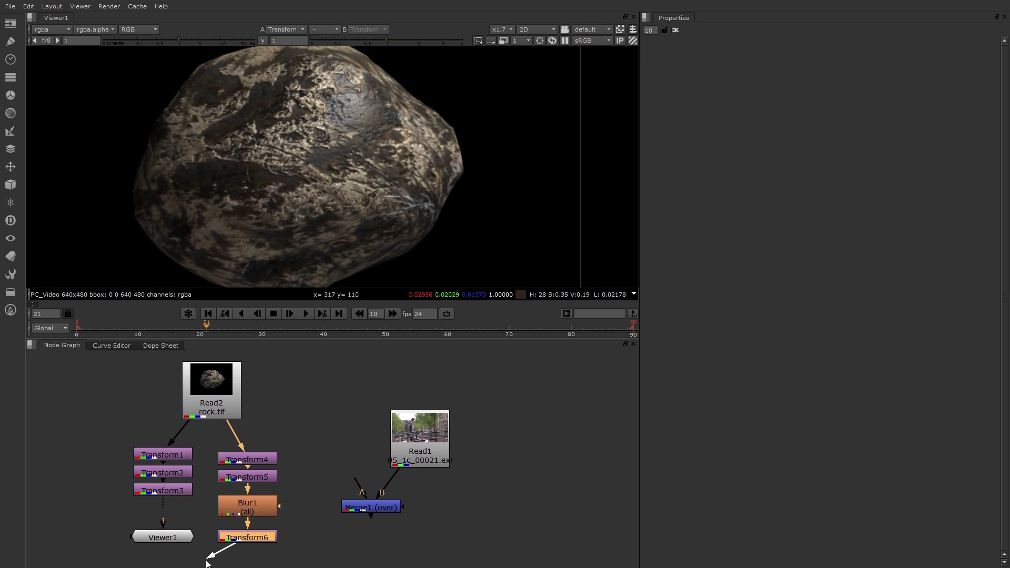
mouse_move(247, 550)
mouse_down()
mouse_move(189, 503)
mouse_move(163, 538)
mouse_up()
key(2)
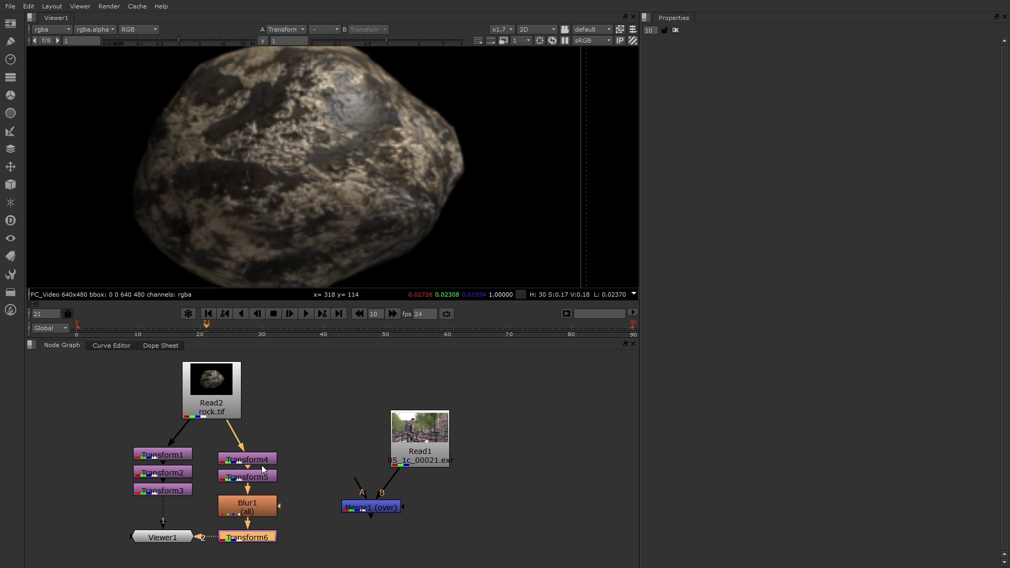
Check Blur1's settings, compare viewer inputs 1 and 2, then inspect Transform1's settings.
double_click(262, 507)
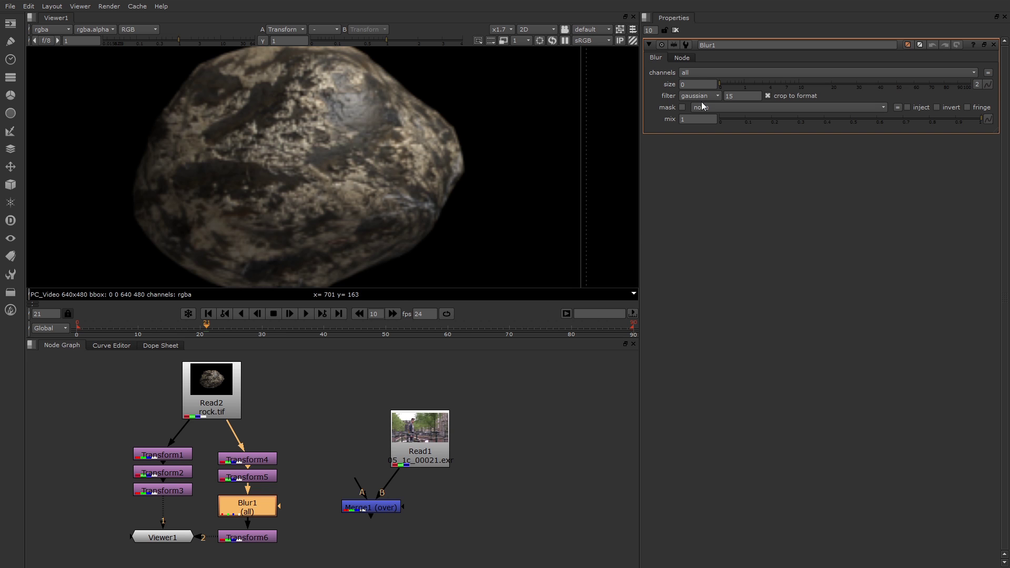
click(993, 45)
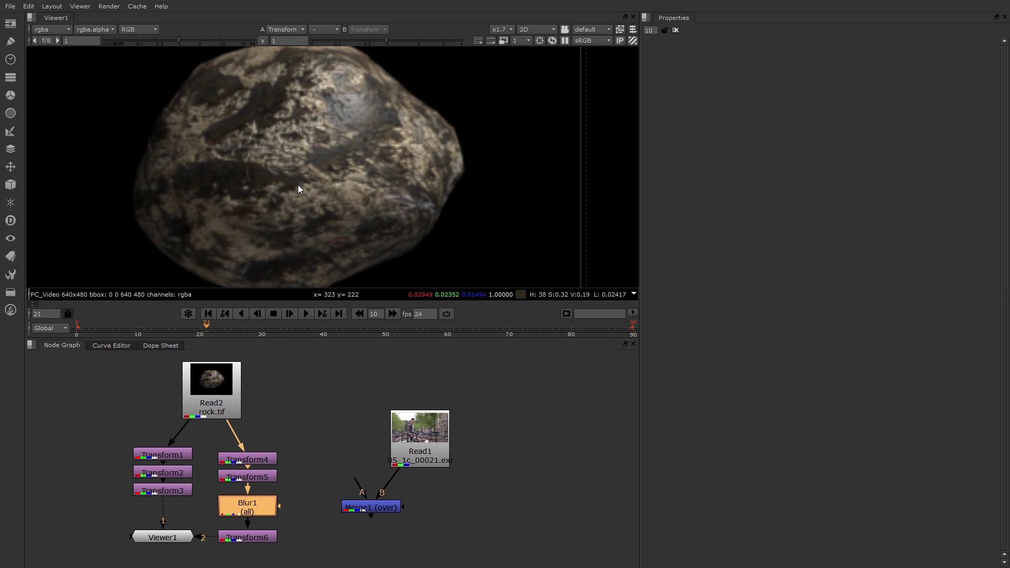
key(1)
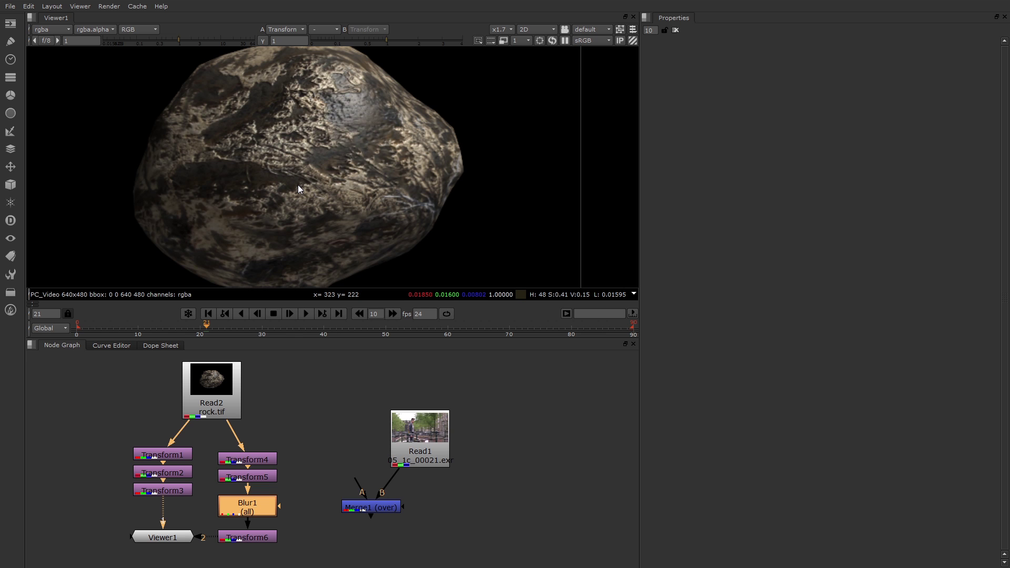
key(2)
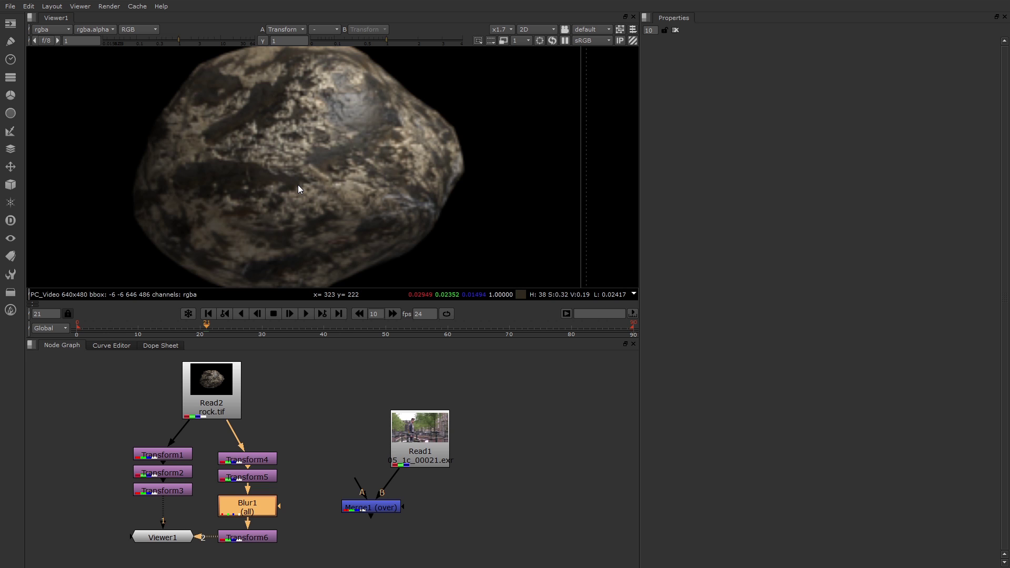
key(1)
click(175, 457)
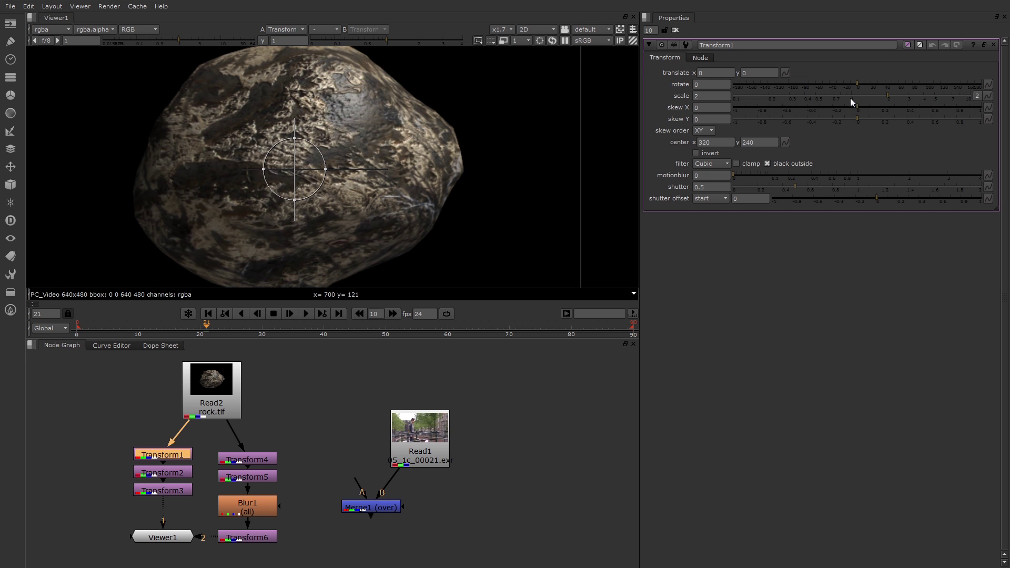
Attach Viewer1 to Merge1, feed Read2 into Merge1's A input, and tidy Read2.
click(993, 44)
scroll(399, 134, down, 5)
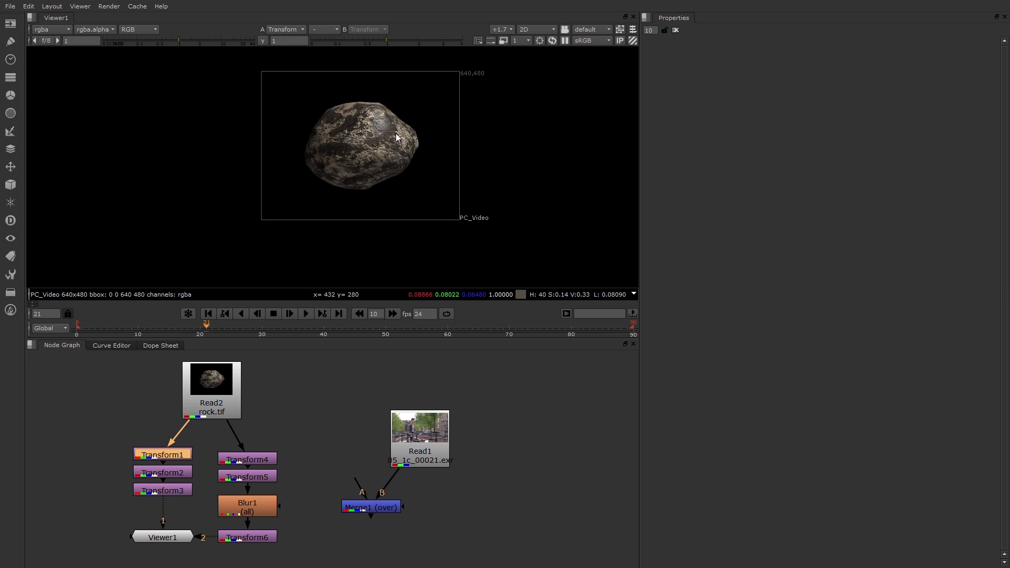
middle_drag(400, 134, 373, 152)
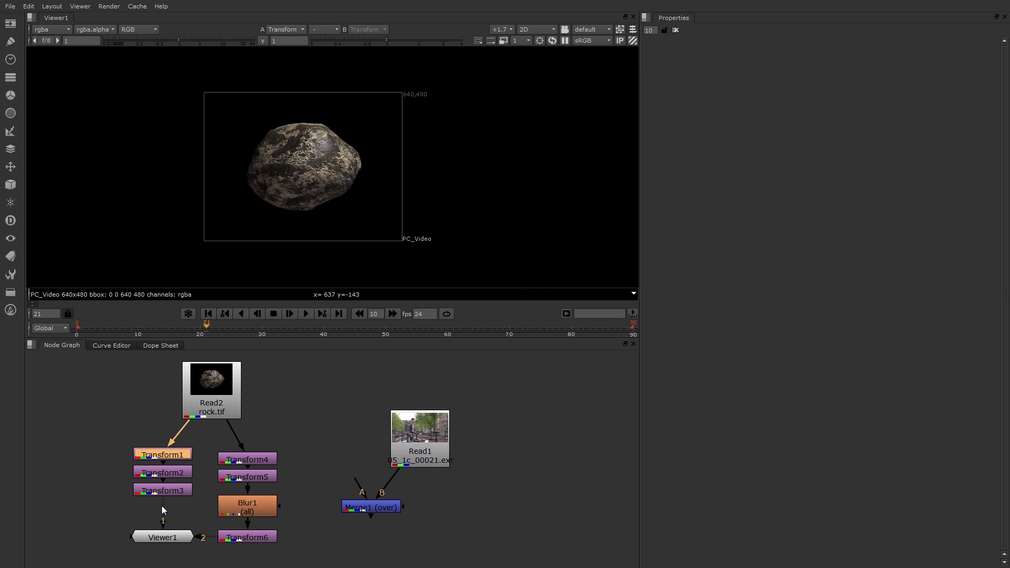
mouse_move(159, 521)
mouse_down()
mouse_move(209, 538)
mouse_move(448, 536)
mouse_move(394, 509)
mouse_up()
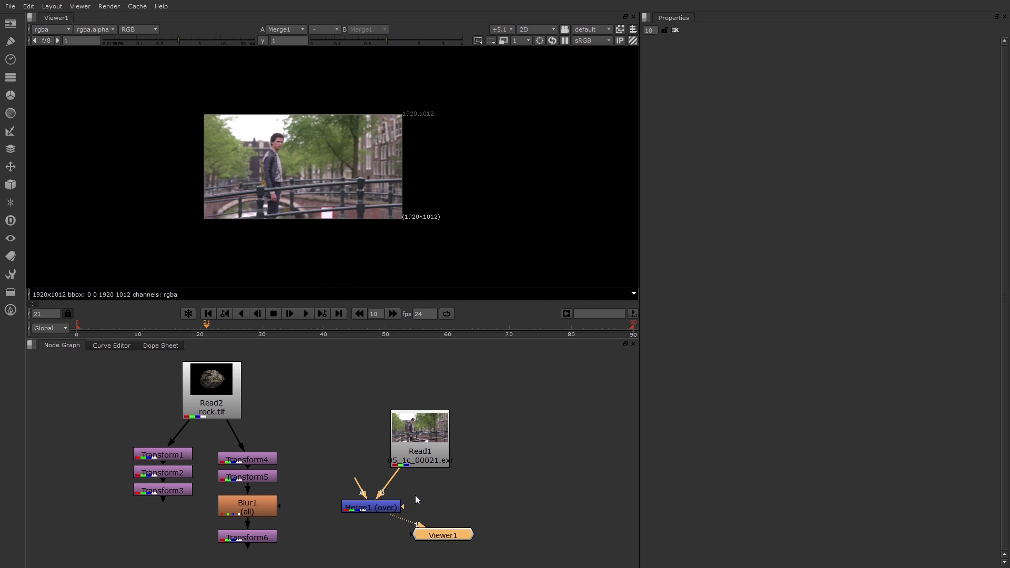
scroll(329, 155, up, 2)
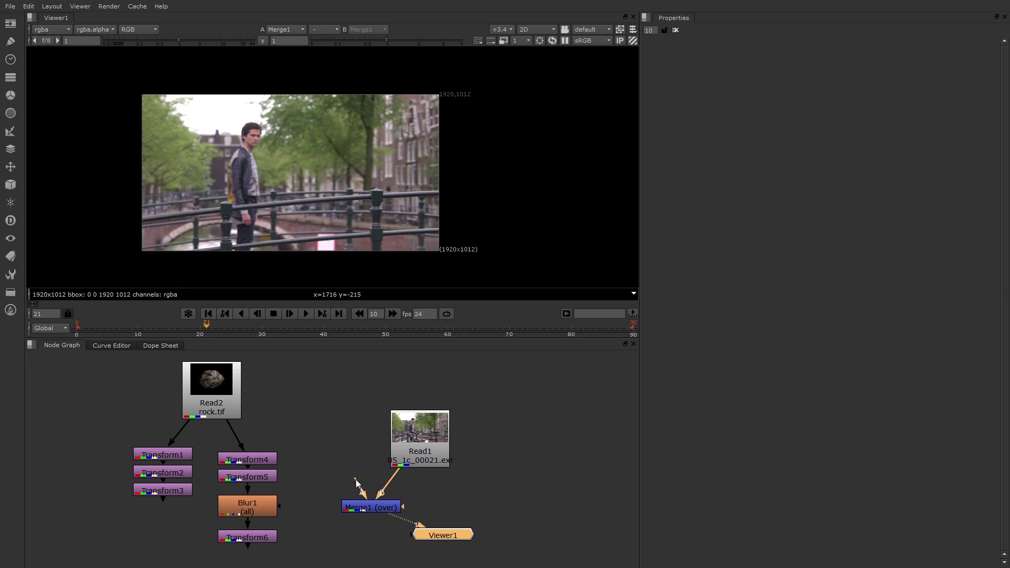
mouse_move(356, 483)
mouse_down()
mouse_move(225, 390)
mouse_move(311, 386)
mouse_up()
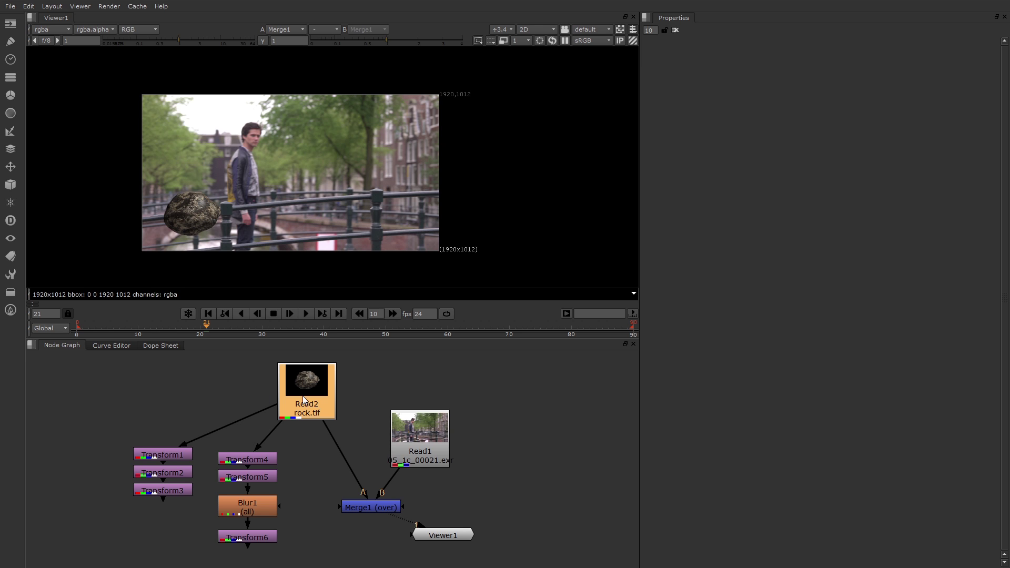
drag(299, 400, 328, 401)
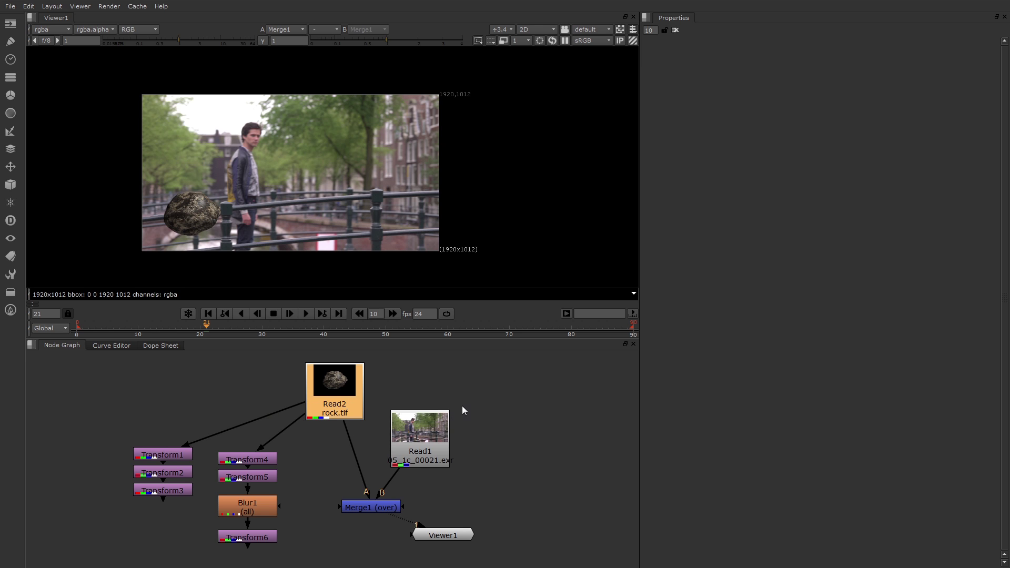
Insert a new Transform7 between Read2 and Merge1.
click(501, 400)
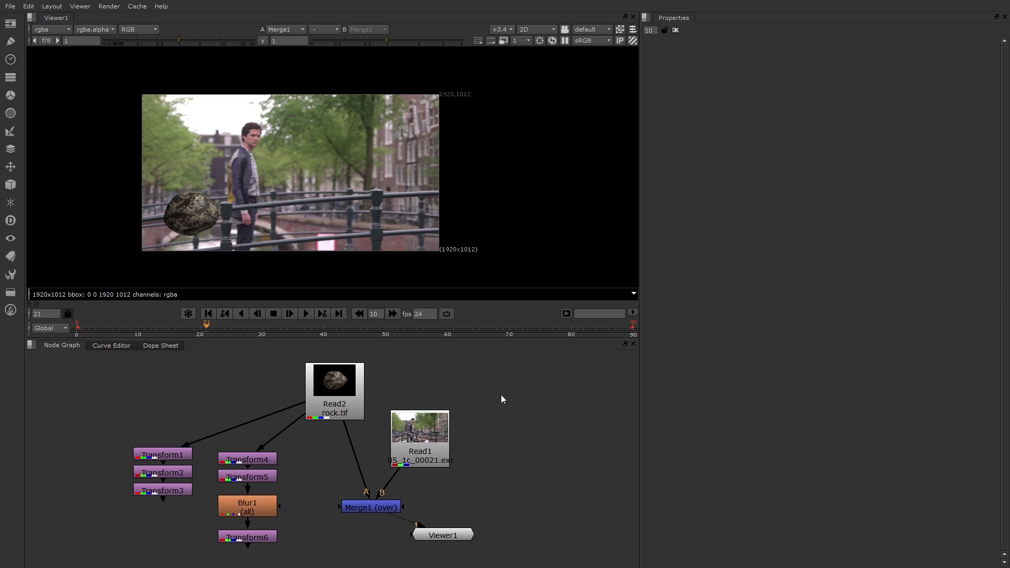
key(t)
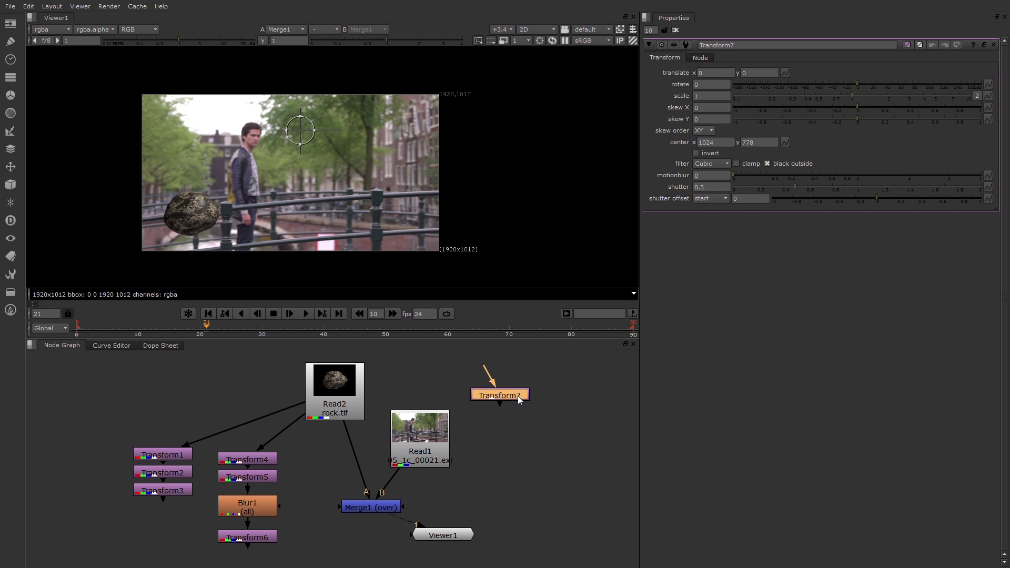
drag(517, 396, 360, 460)
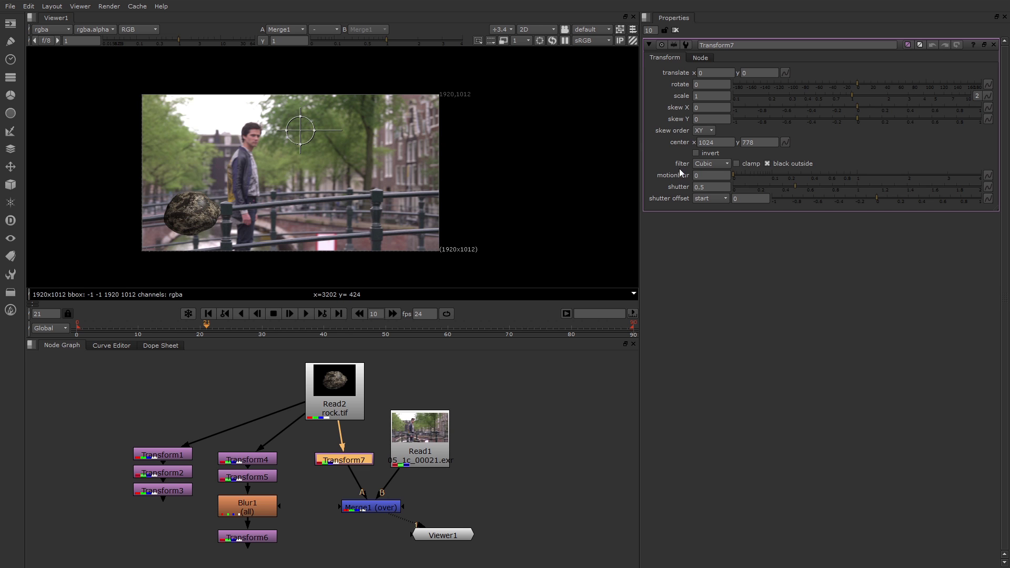
Set Transform7's pivot centre to 350, 250.
drag(728, 141, 650, 143)
text(350)
key(Tab)
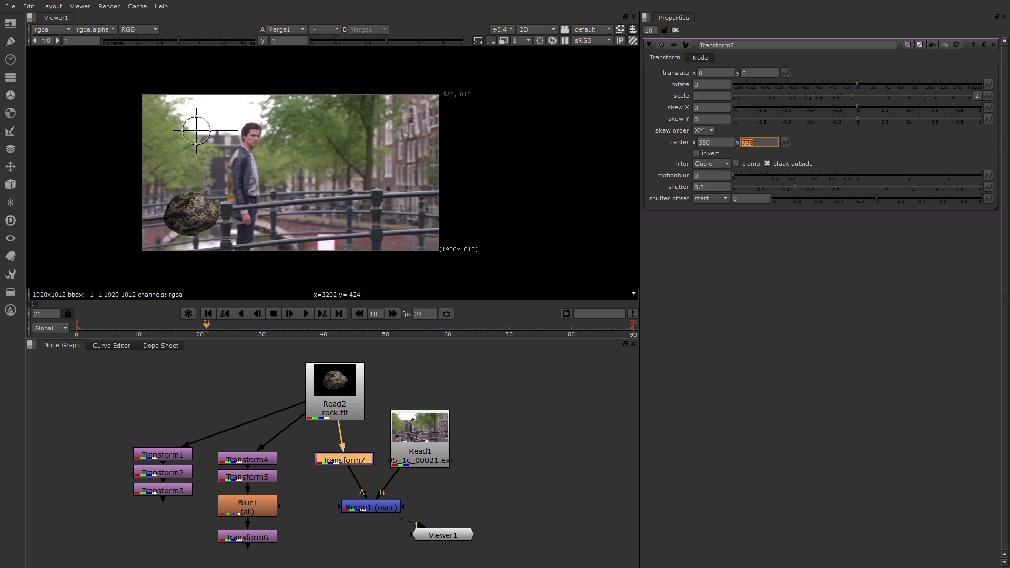
text(250)
key(Return)
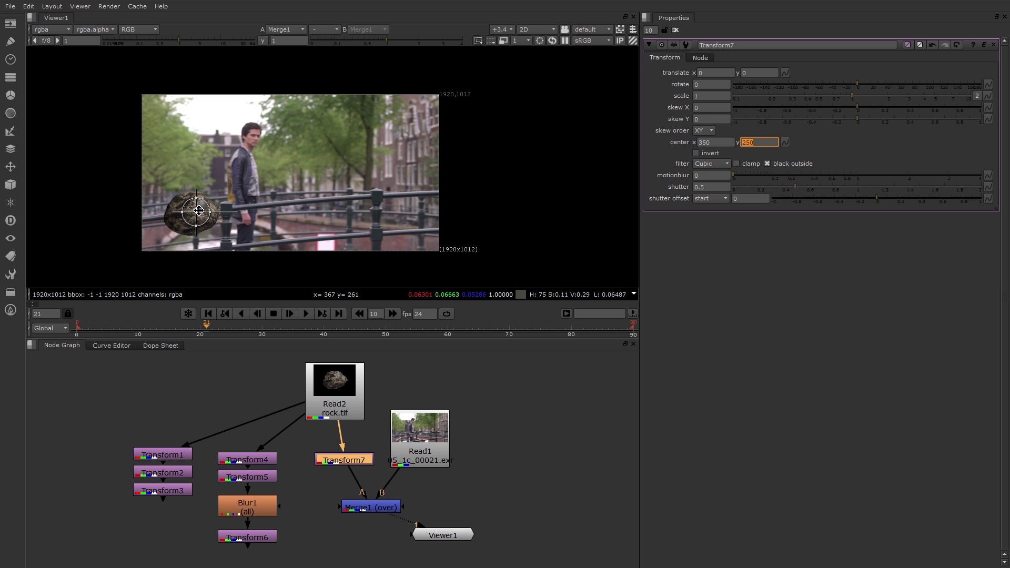
scroll(197, 210, up, 1)
scroll(193, 214, up, 1)
scroll(186, 217, up, 1)
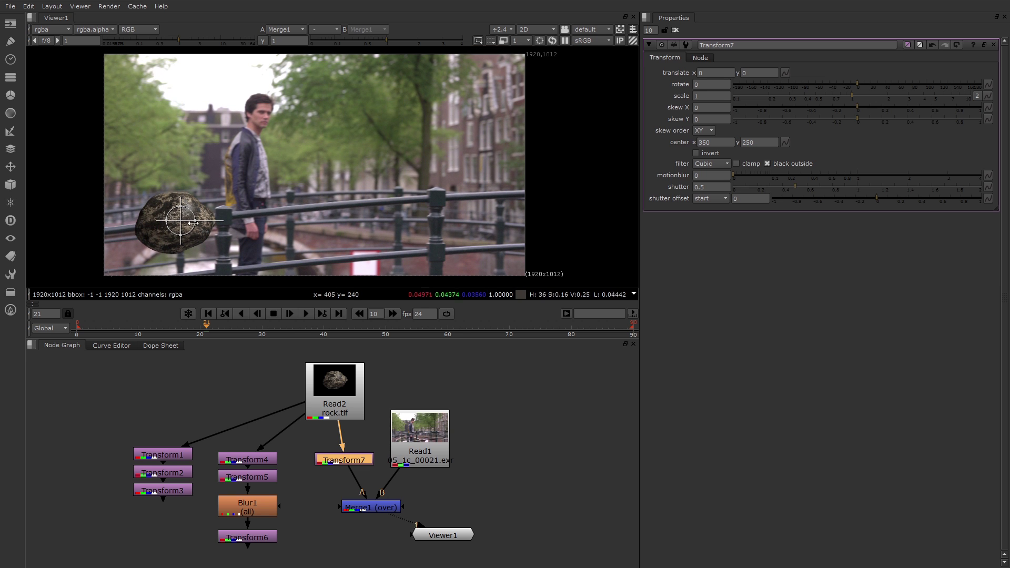
At frame 15, move the rock off the right edge to translate 1956, 312.
drag(207, 326, 167, 324)
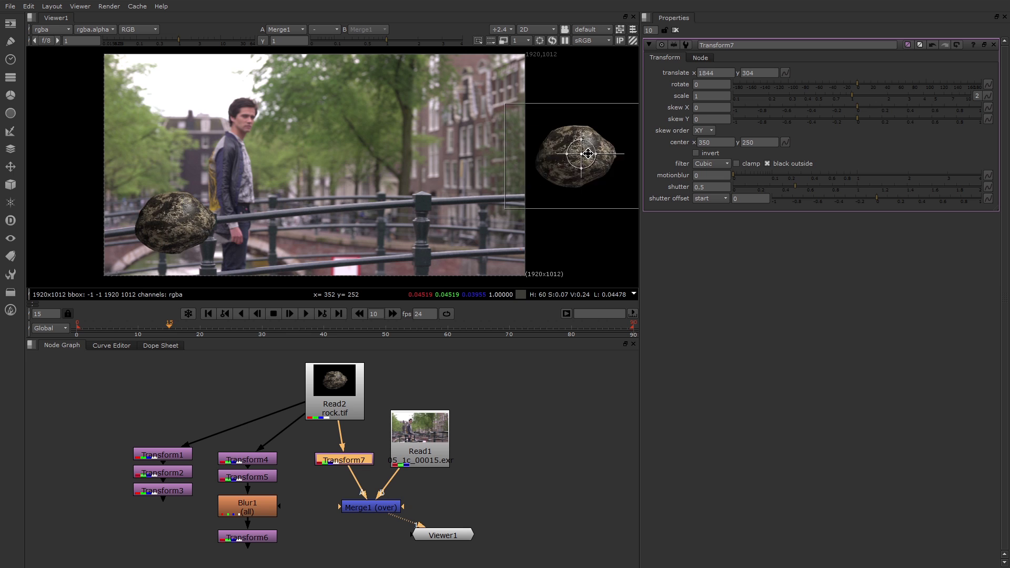
drag(181, 220, 609, 151)
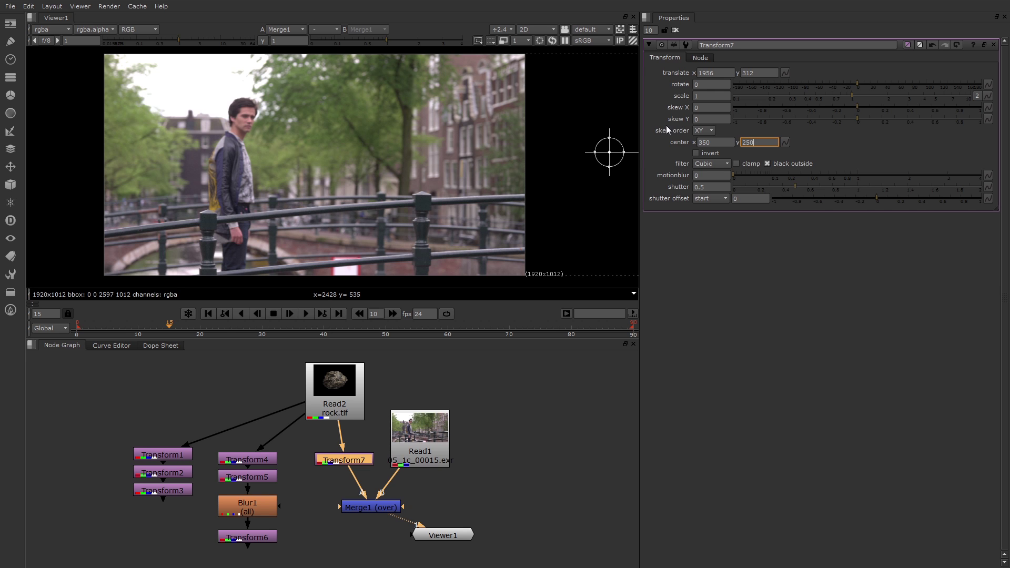
key(Return)
Set a keyframe on Transform7's translate at frame 15.
click(786, 72)
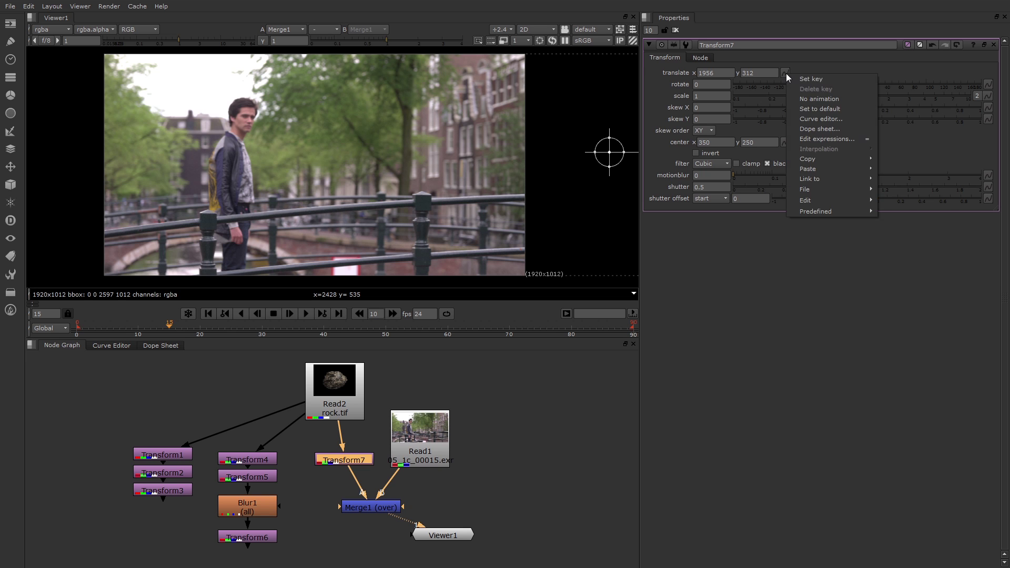
click(849, 78)
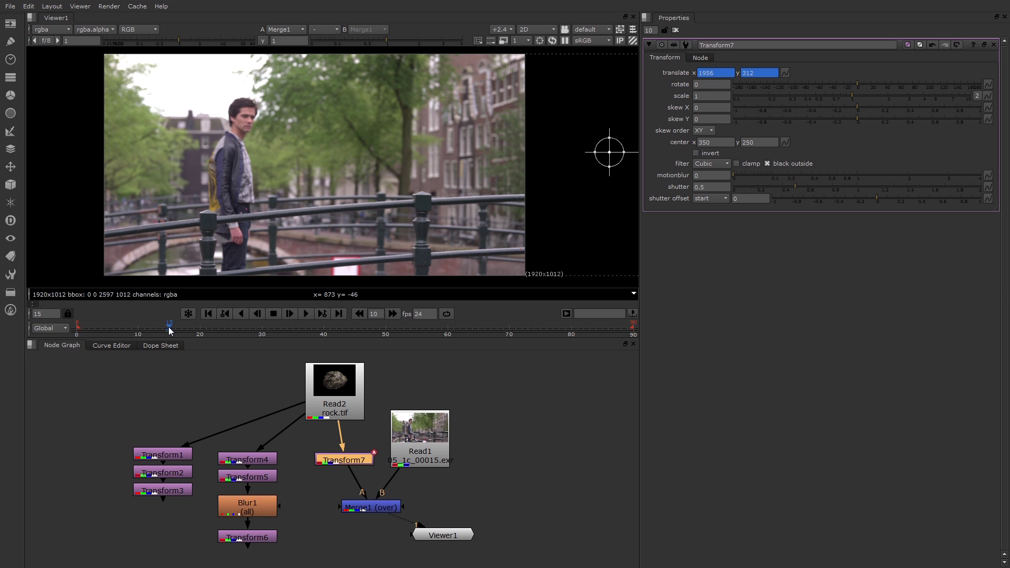
At frame 40, place the rock beside the man, then check frame 29.
drag(169, 327, 323, 331)
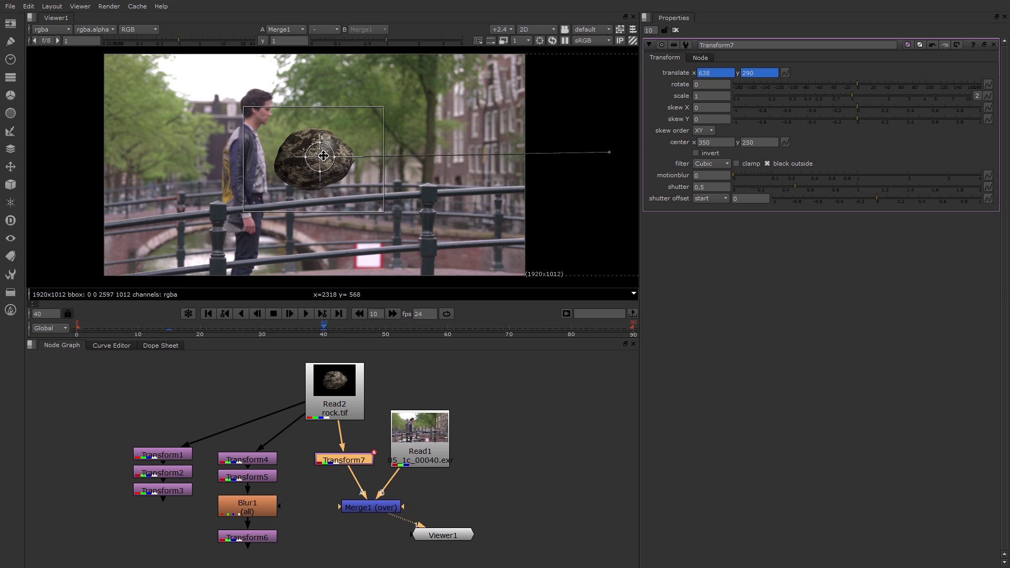
drag(611, 151, 318, 159)
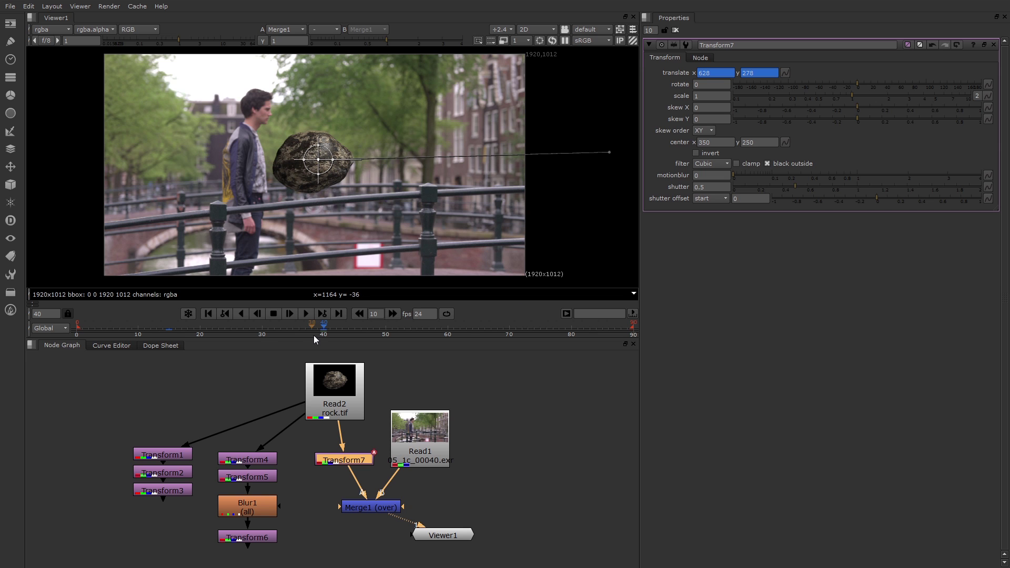
click(259, 325)
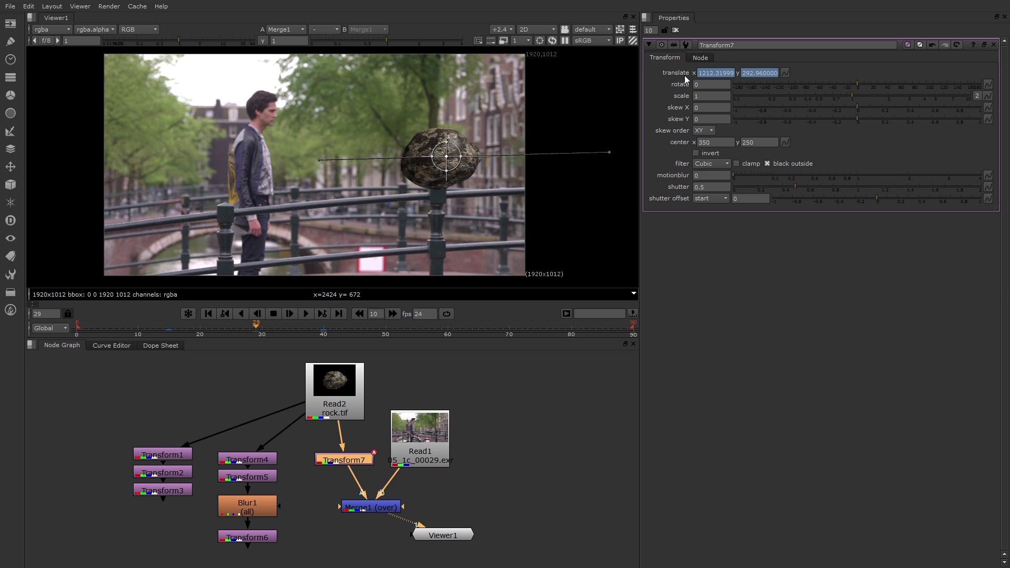
Back at frame 15, set keys on Transform7's rotate (0) and scale (1).
drag(258, 326, 171, 335)
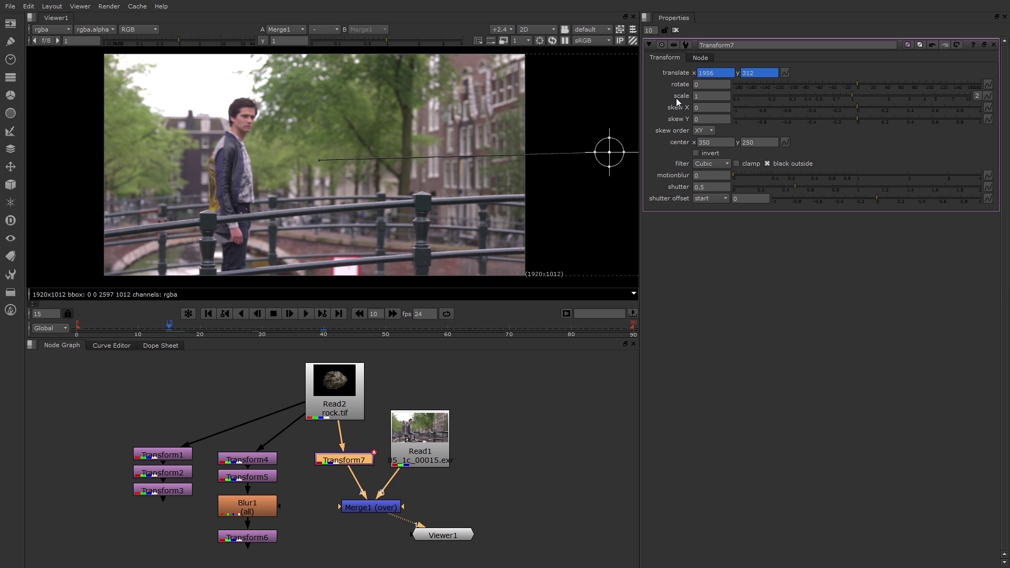
click(987, 84)
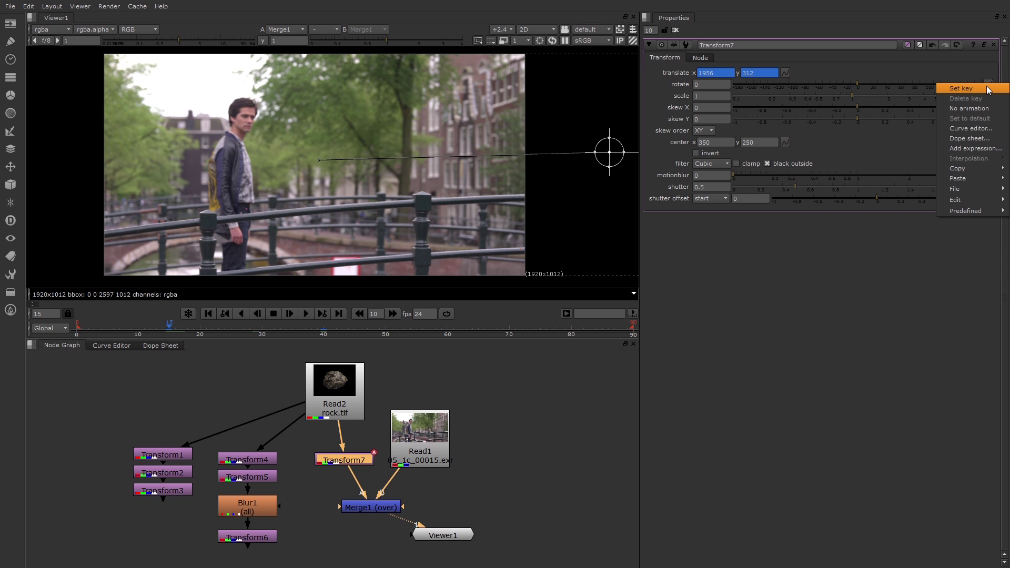
click(987, 89)
click(988, 96)
click(959, 108)
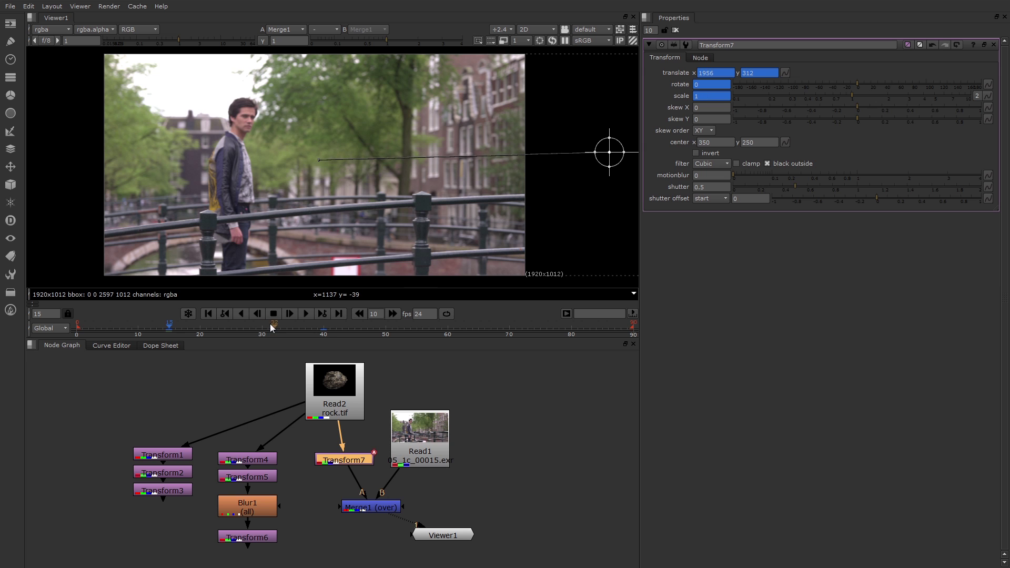
At frame 40, set rotate to 132 and scale to 0.195, then return to the start.
drag(170, 327, 324, 336)
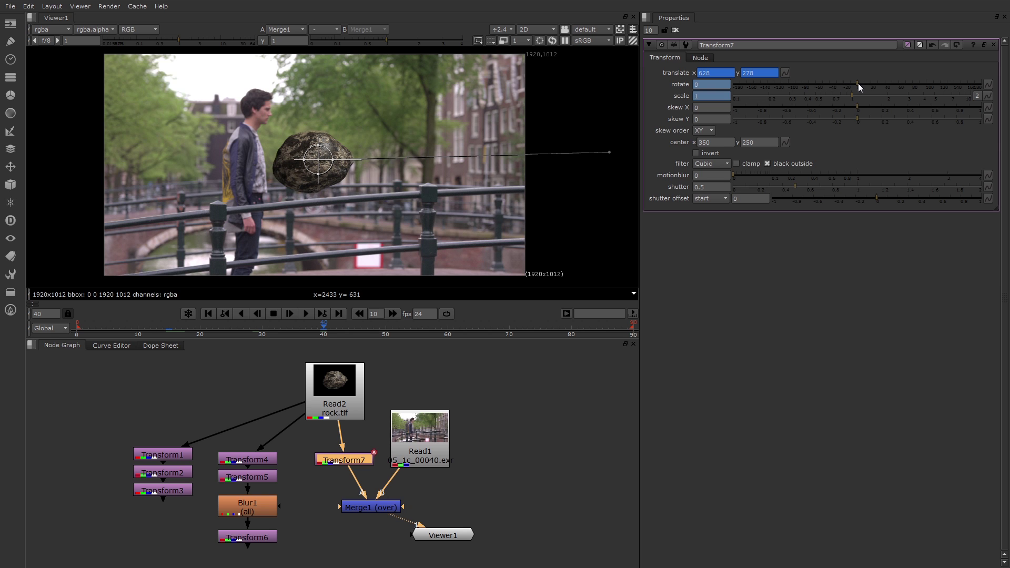
drag(857, 84, 948, 83)
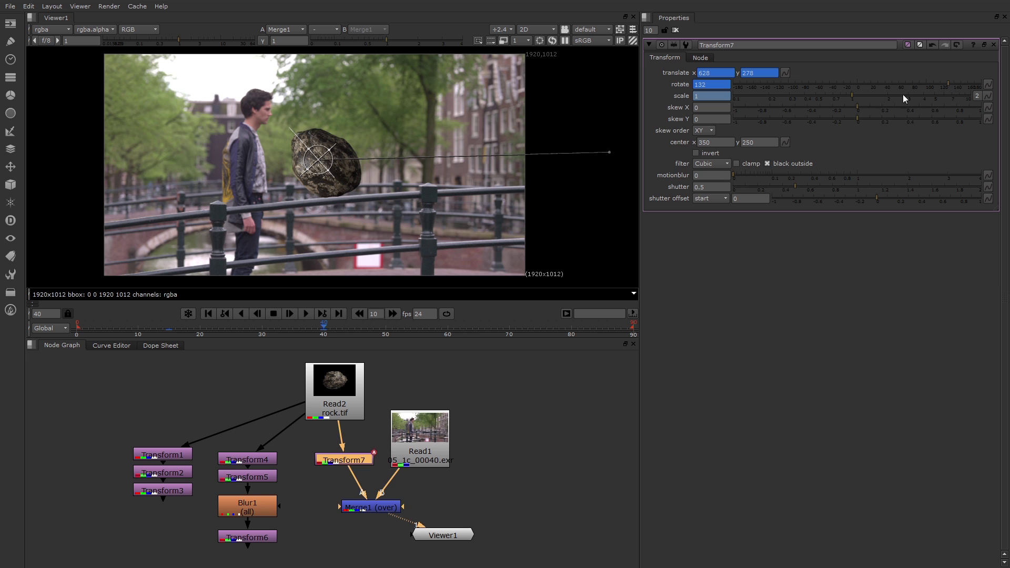
mouse_move(854, 100)
mouse_down()
mouse_move(750, 96)
mouse_move(768, 94)
mouse_up()
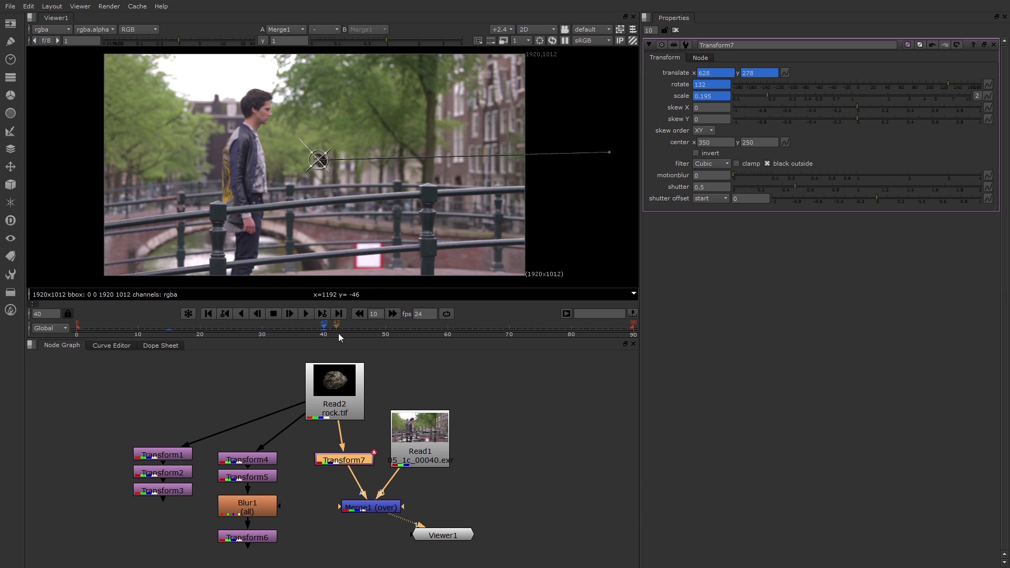
drag(326, 334, 172, 329)
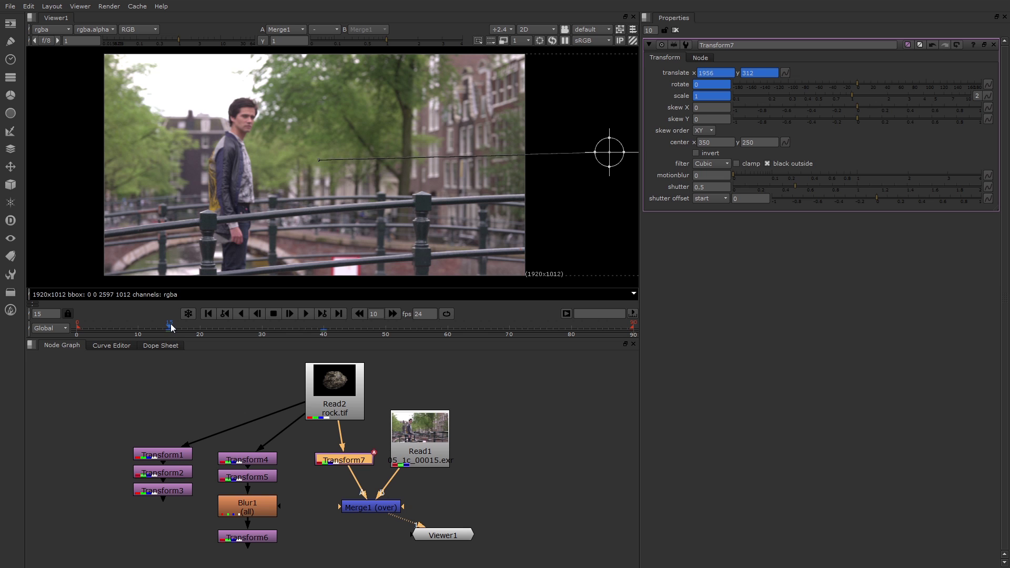
Play the fly-in, stop it, and check the rock mid-flight at frame 36.
click(307, 316)
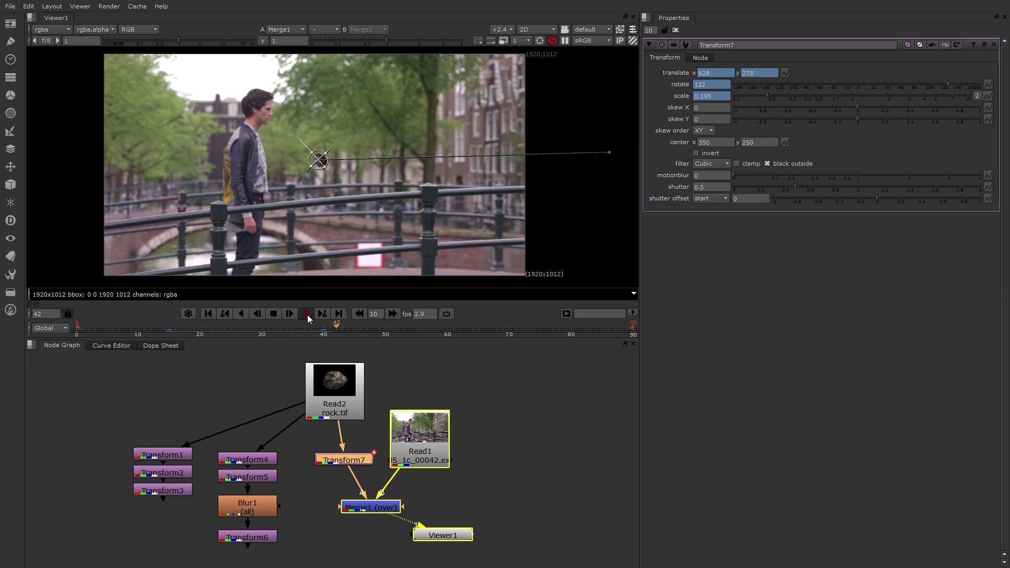
click(307, 315)
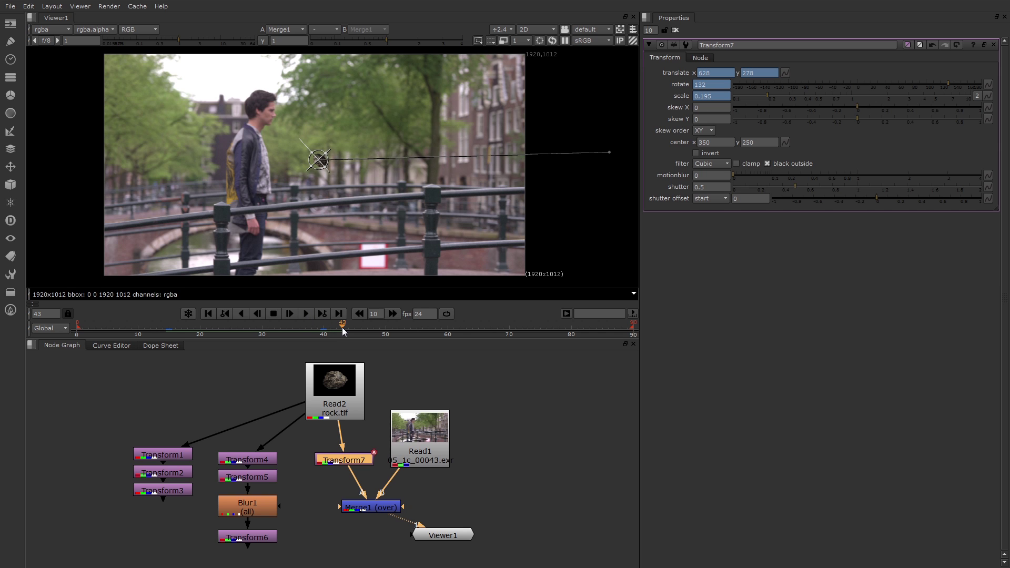
drag(342, 327, 299, 330)
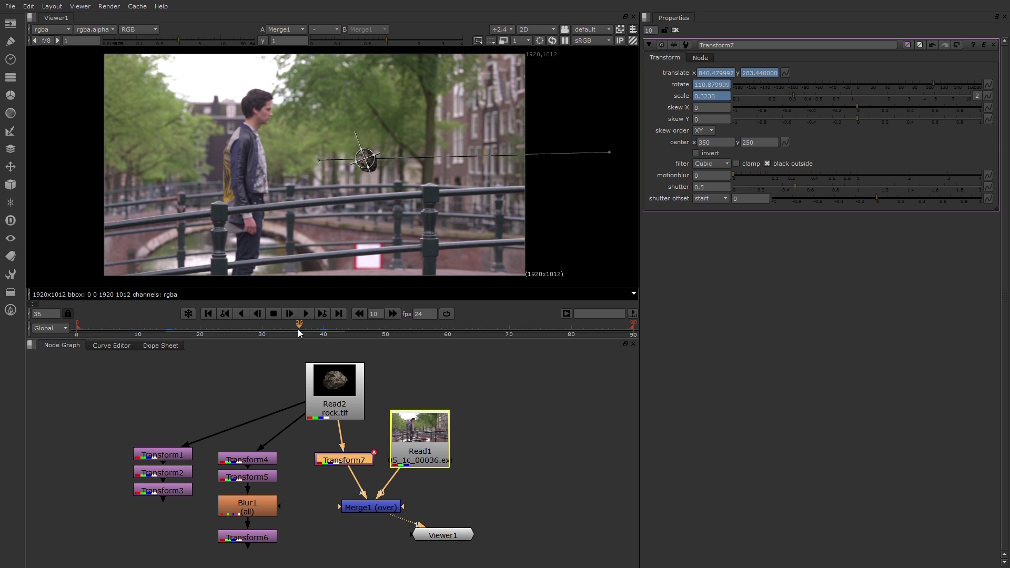
Replay from frame 15 and stop at frame 21 with the rock entering.
click(169, 328)
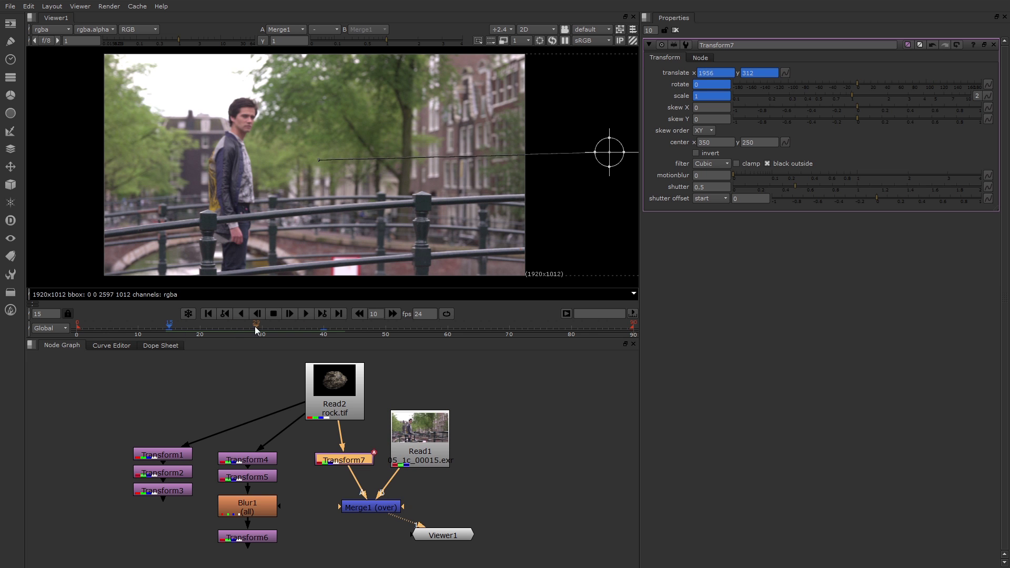
click(307, 315)
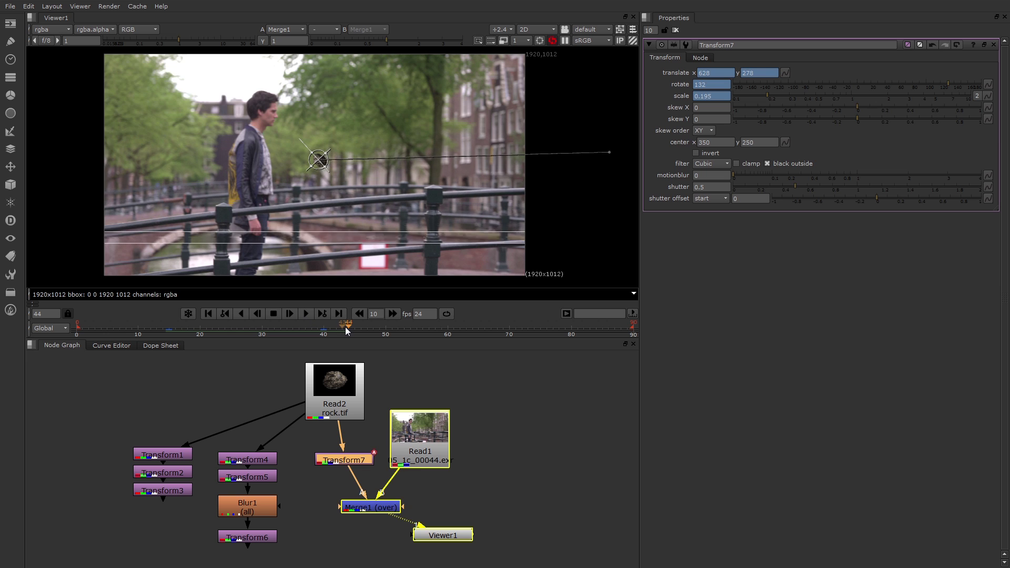
drag(345, 326, 204, 330)
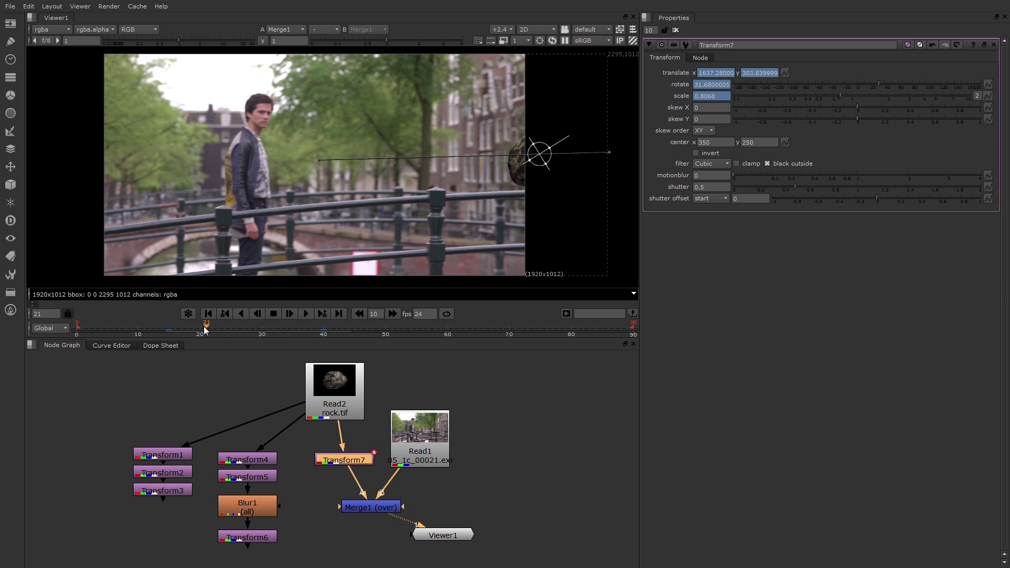